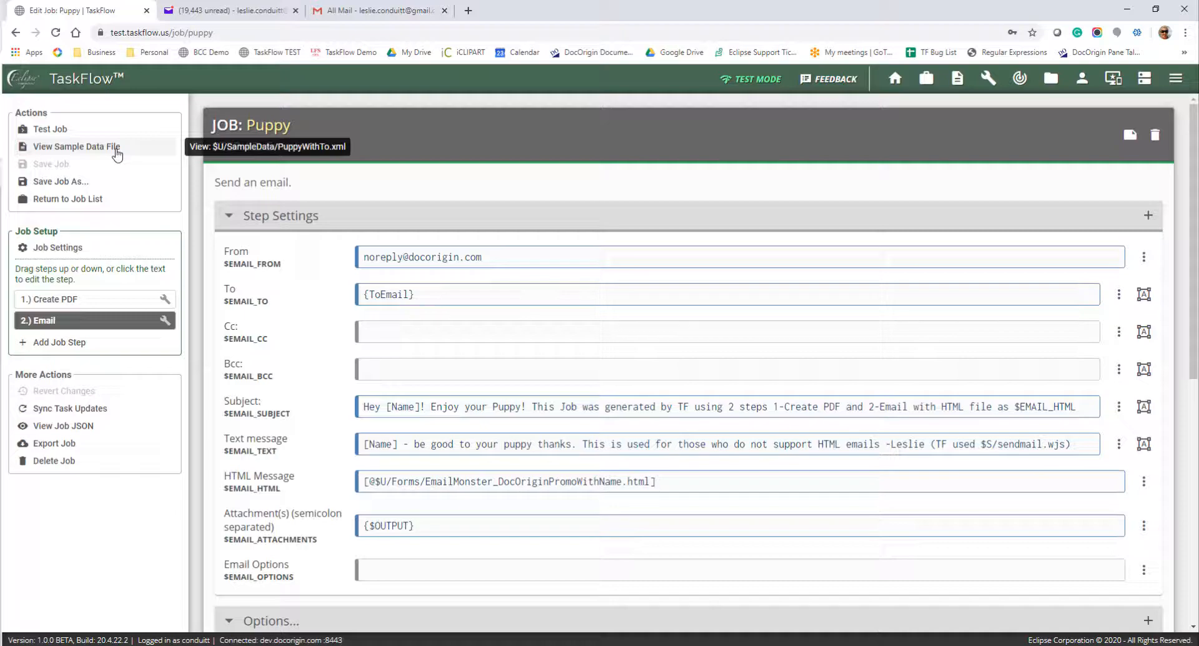
View the Puppy job's sample data file and close it again
click(116, 148)
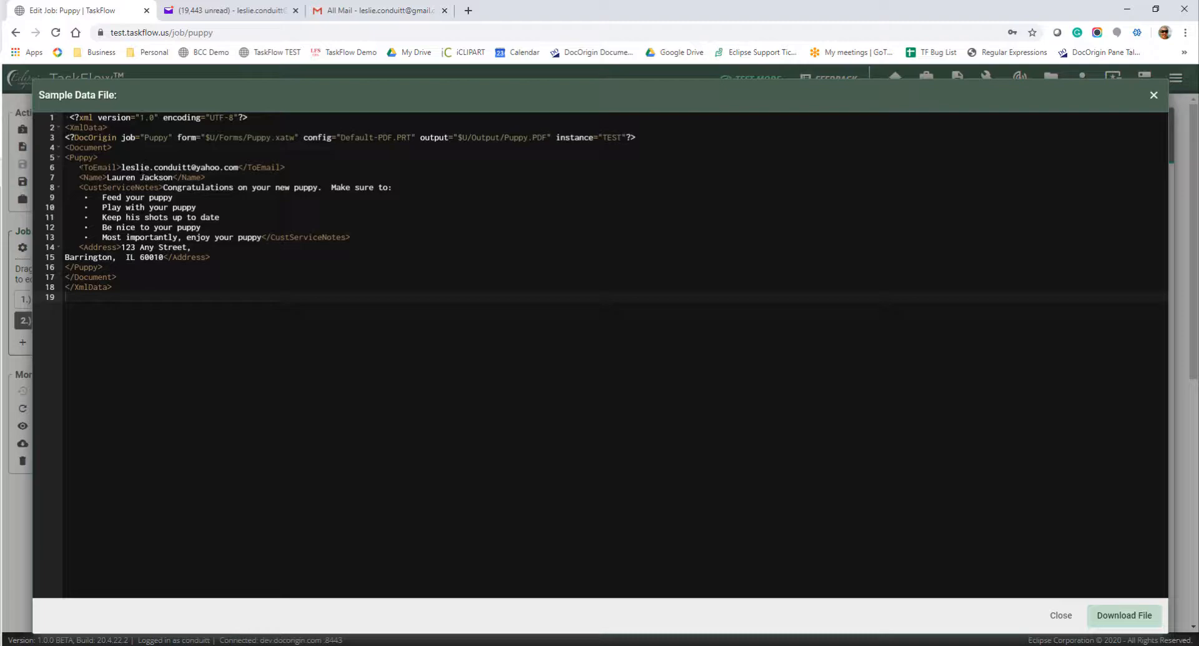
click(1154, 97)
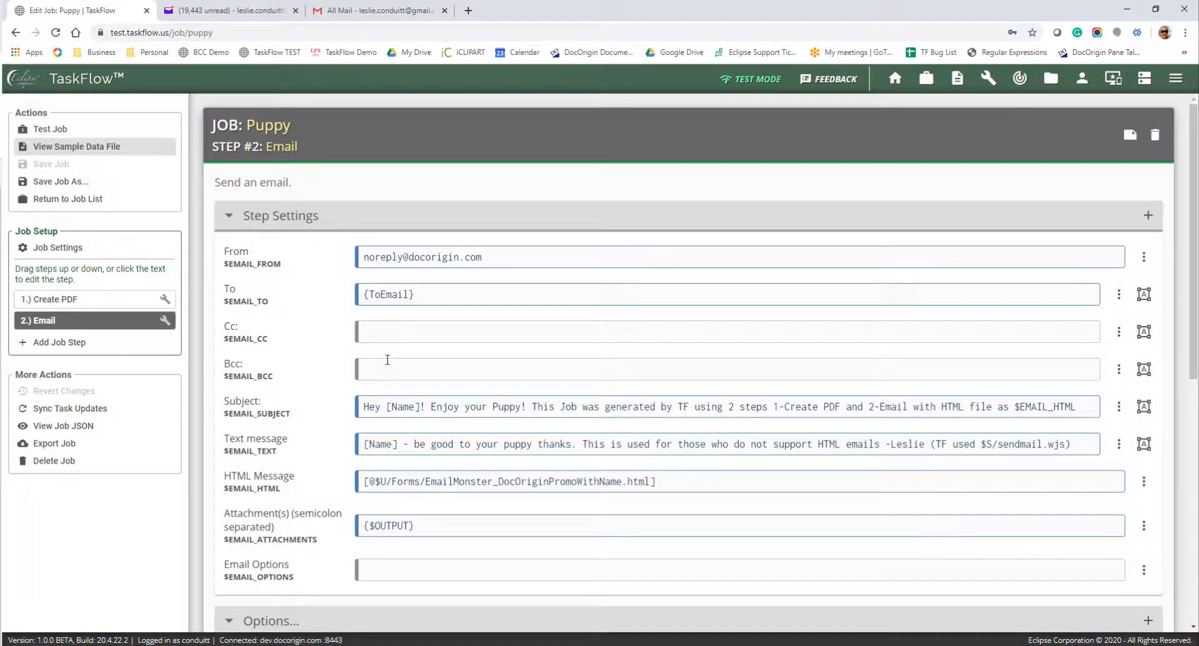
Save the job mode as Test Mode, with output redirected to the job test folder and email sent to the forwarding address
click(759, 83)
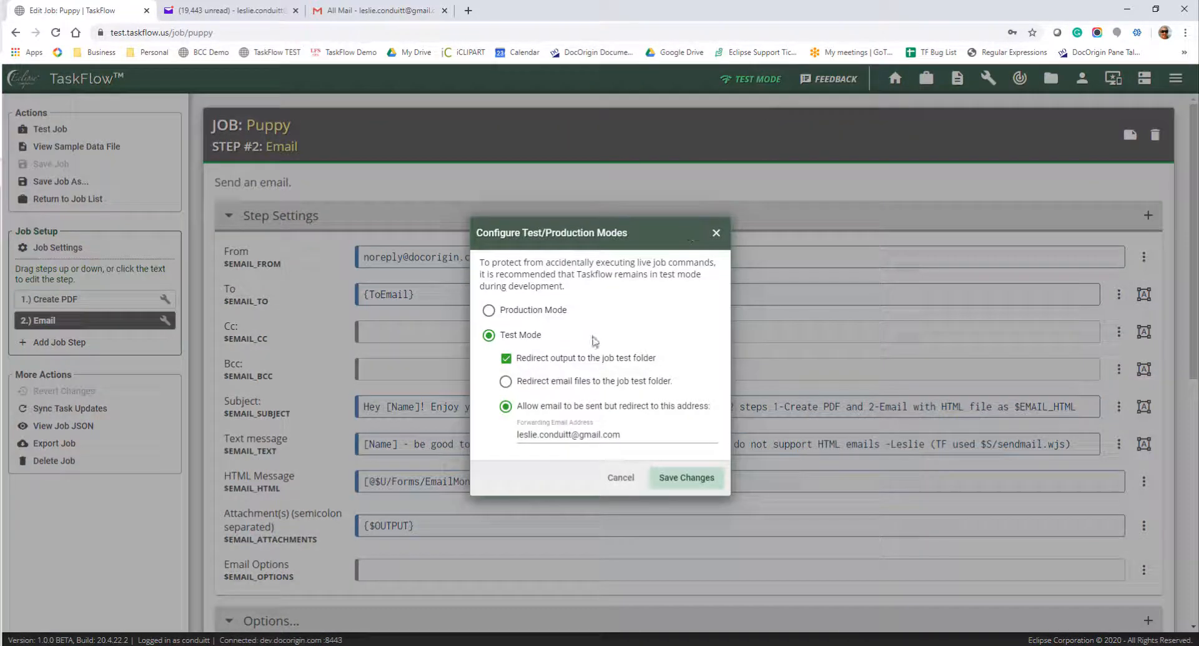
click(529, 312)
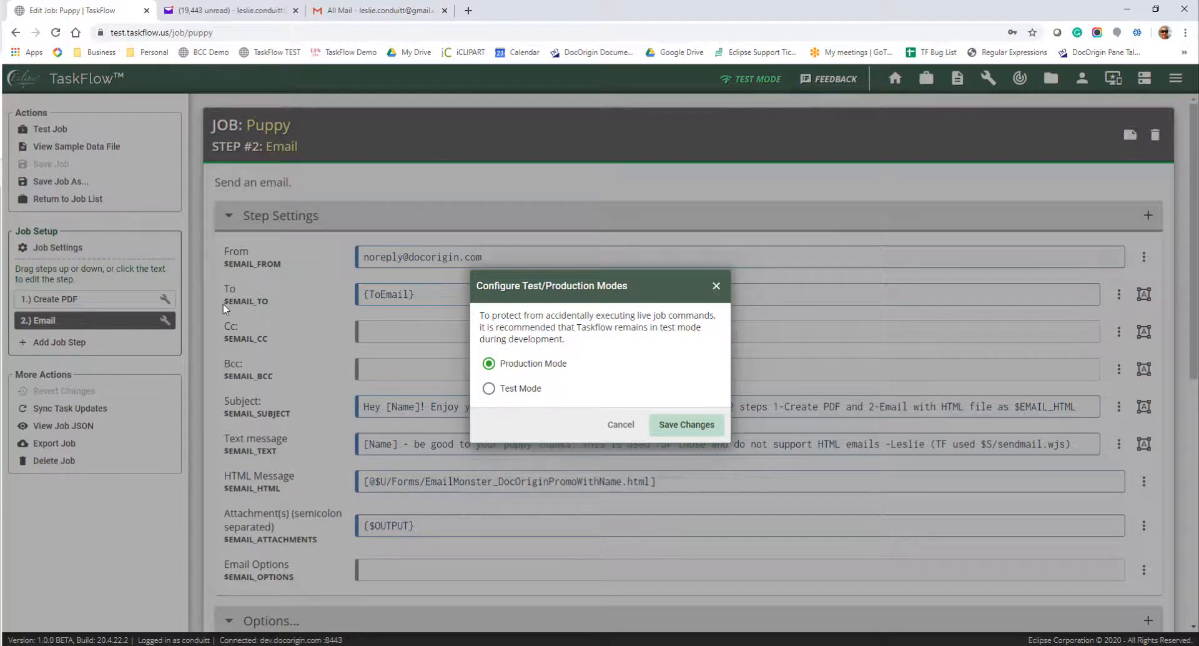
click(489, 388)
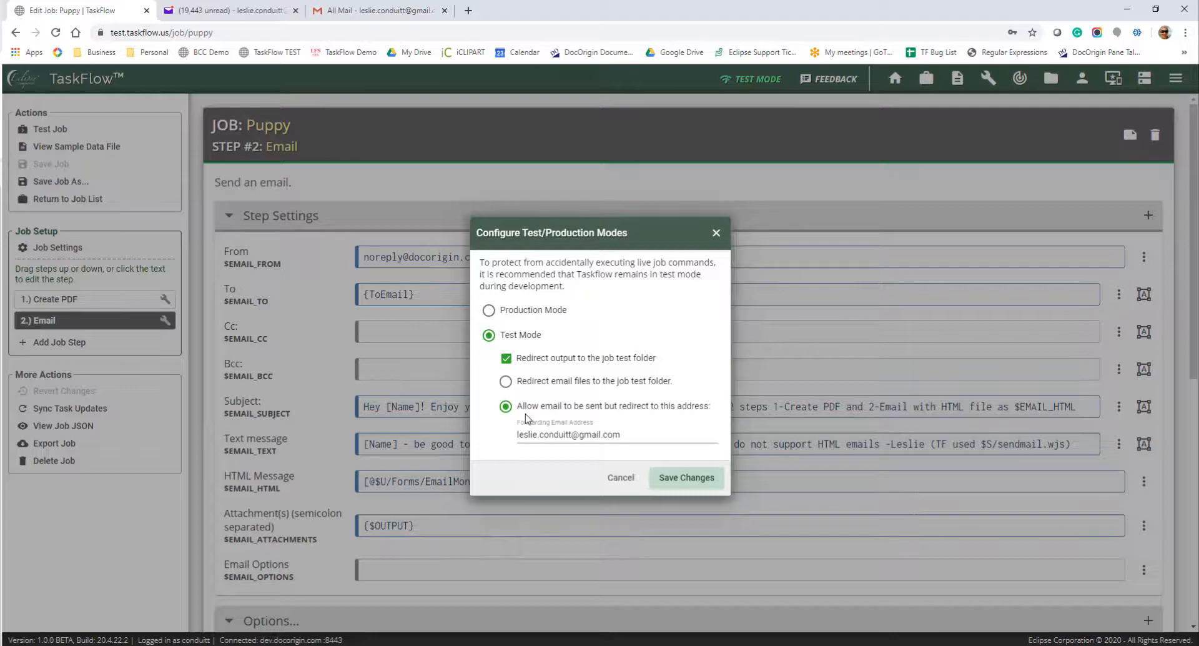
click(683, 478)
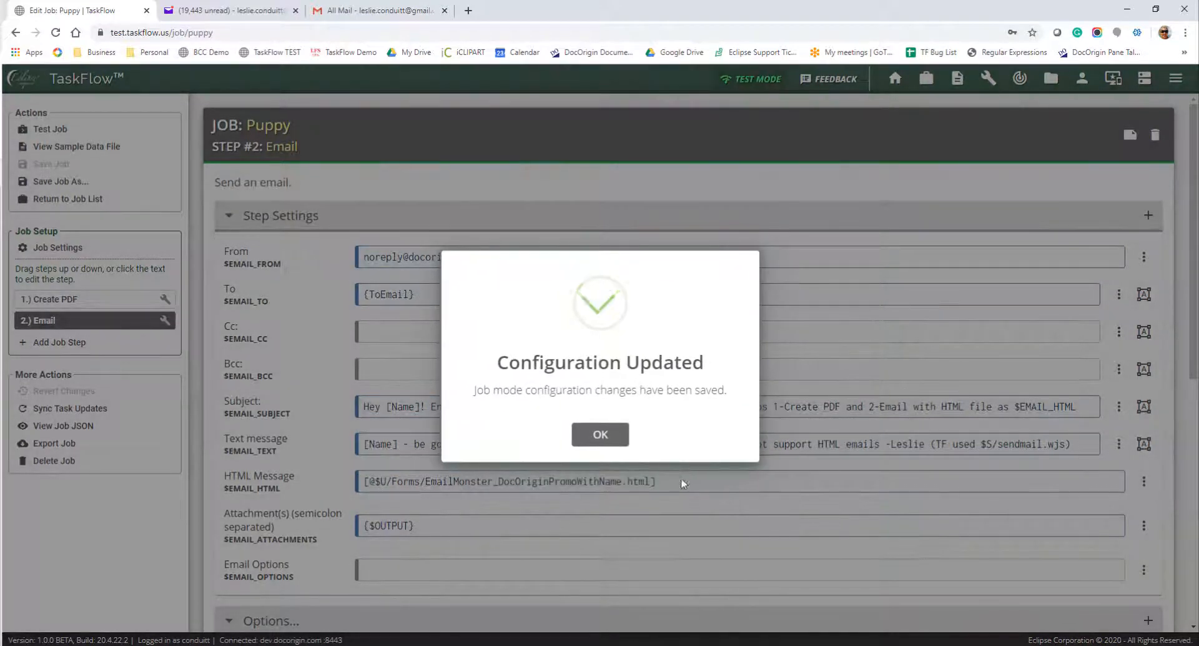
click(600, 435)
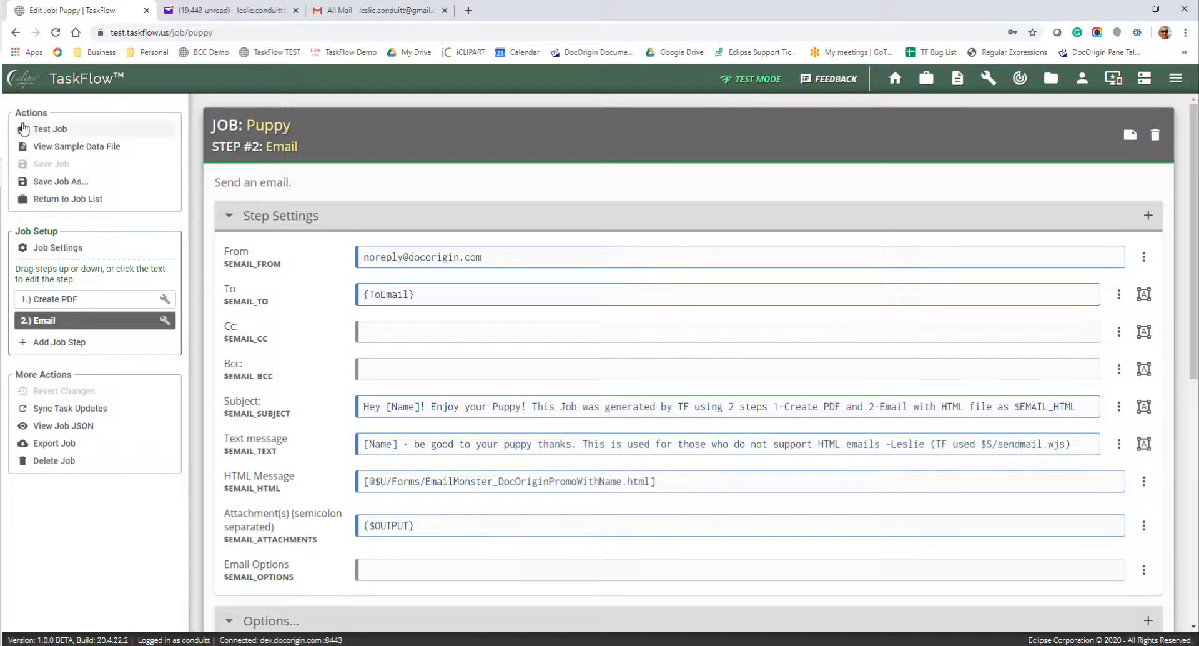
Run a test of the Puppy job with PuppyWithTo.xml and view that data file among the test results
click(34, 130)
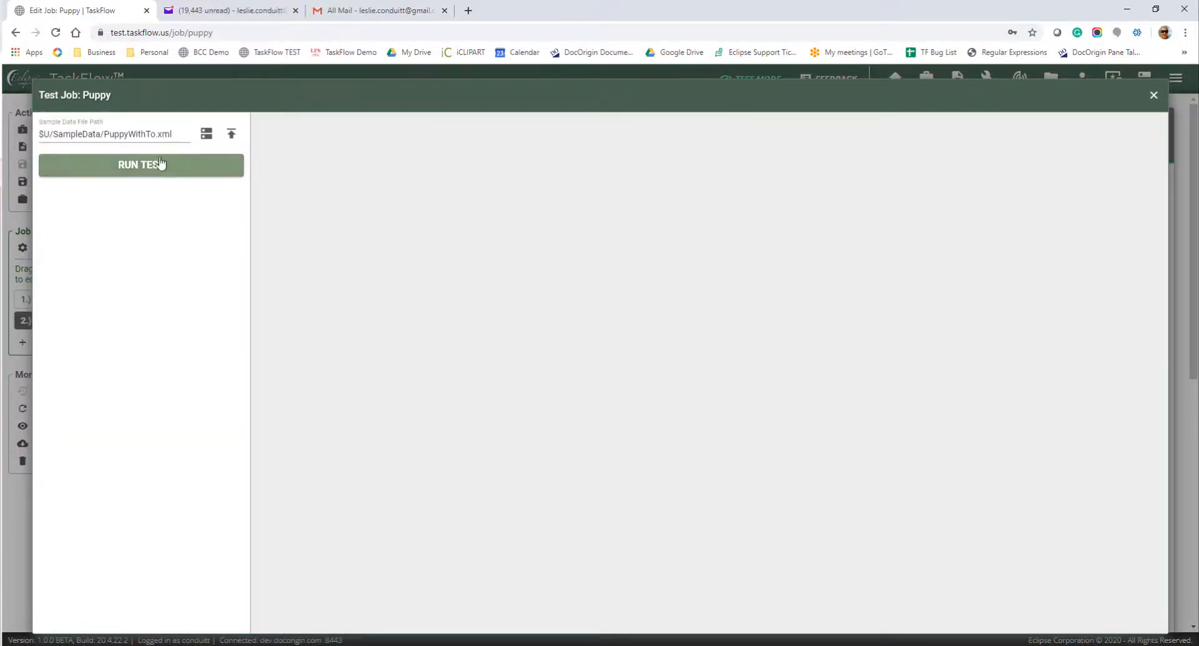
click(139, 173)
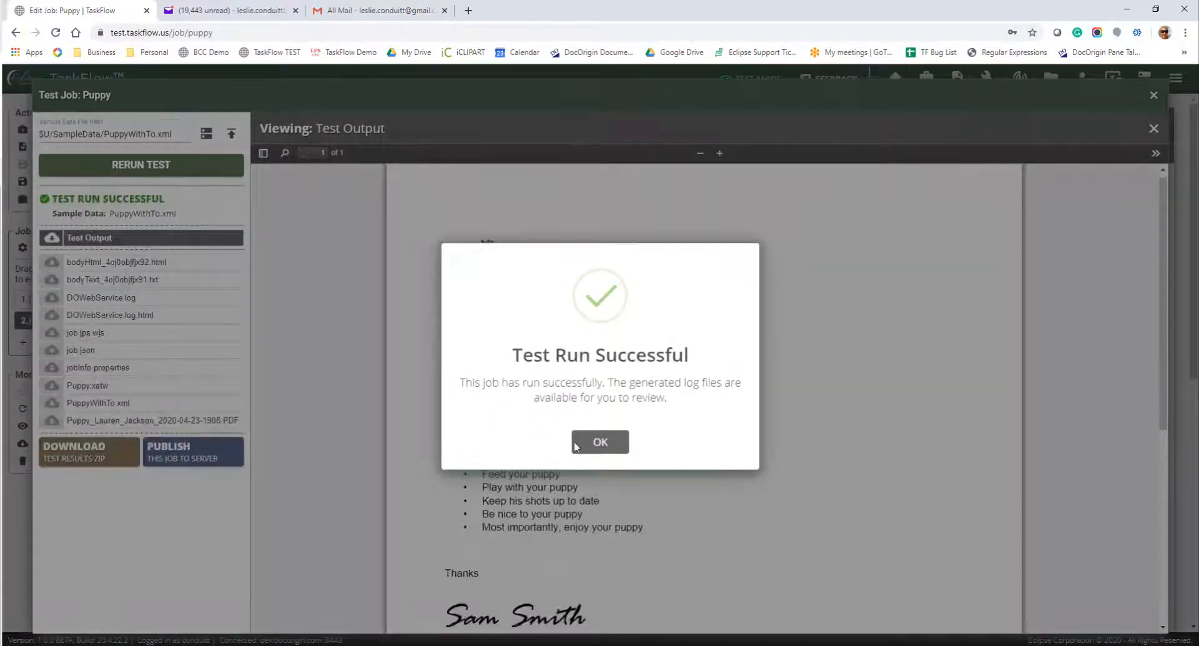
click(598, 443)
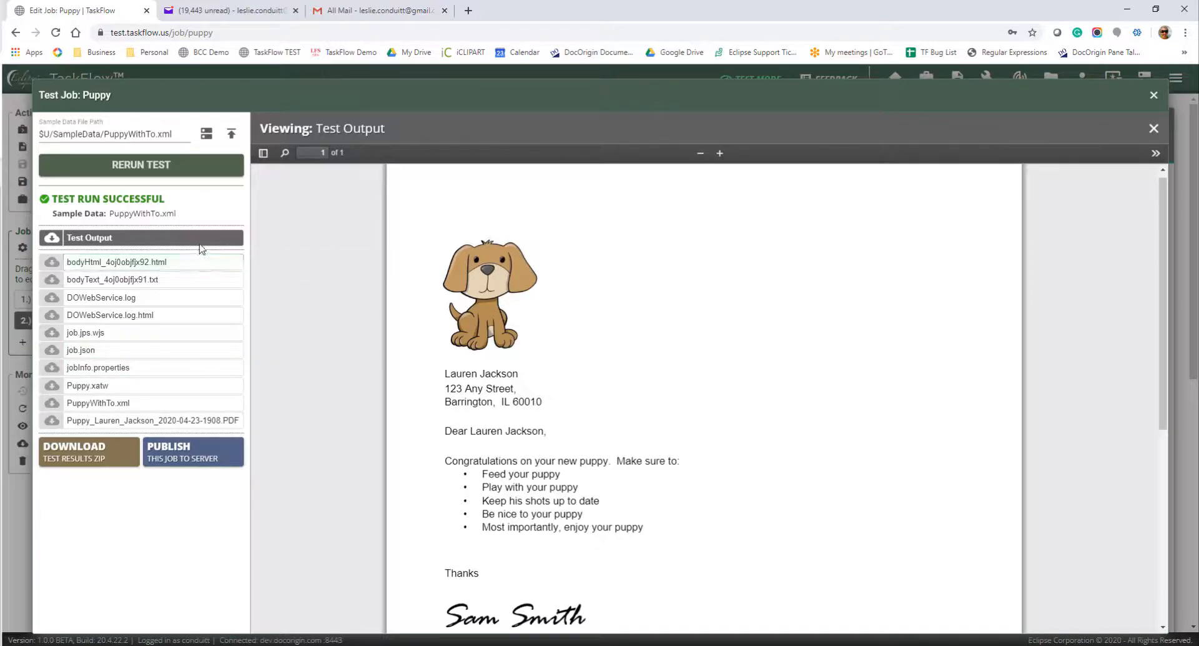
click(161, 403)
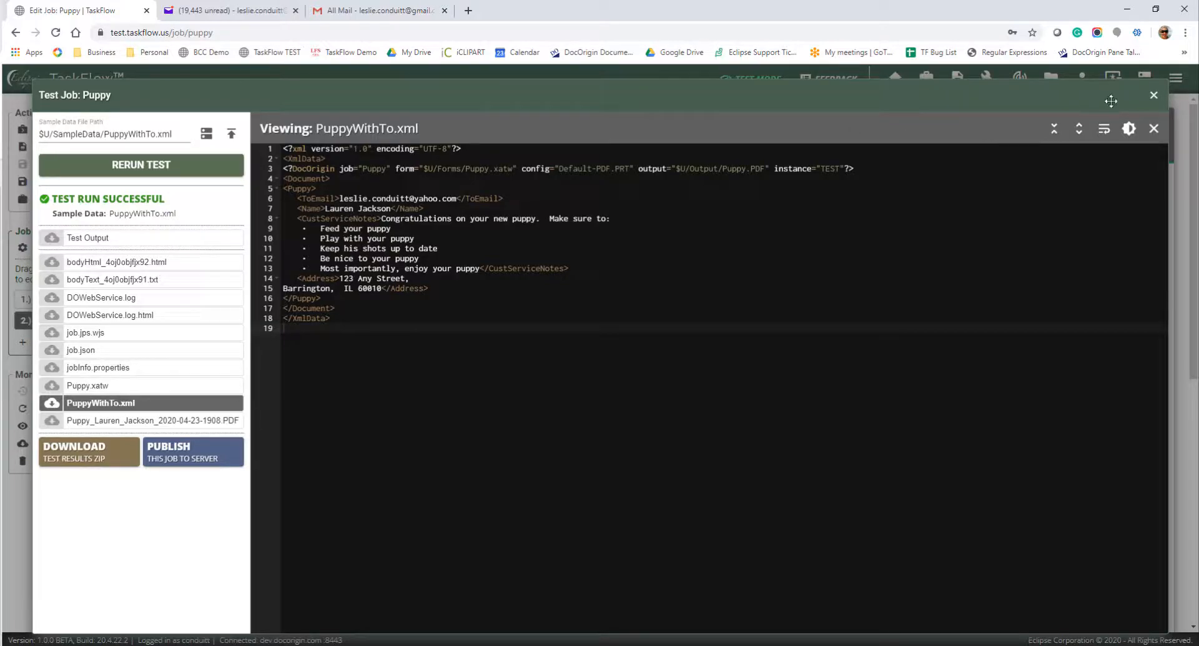
Switch to Gmail, open the new puppy email from the job, and highlight the recipient's name in its subject
click(345, 11)
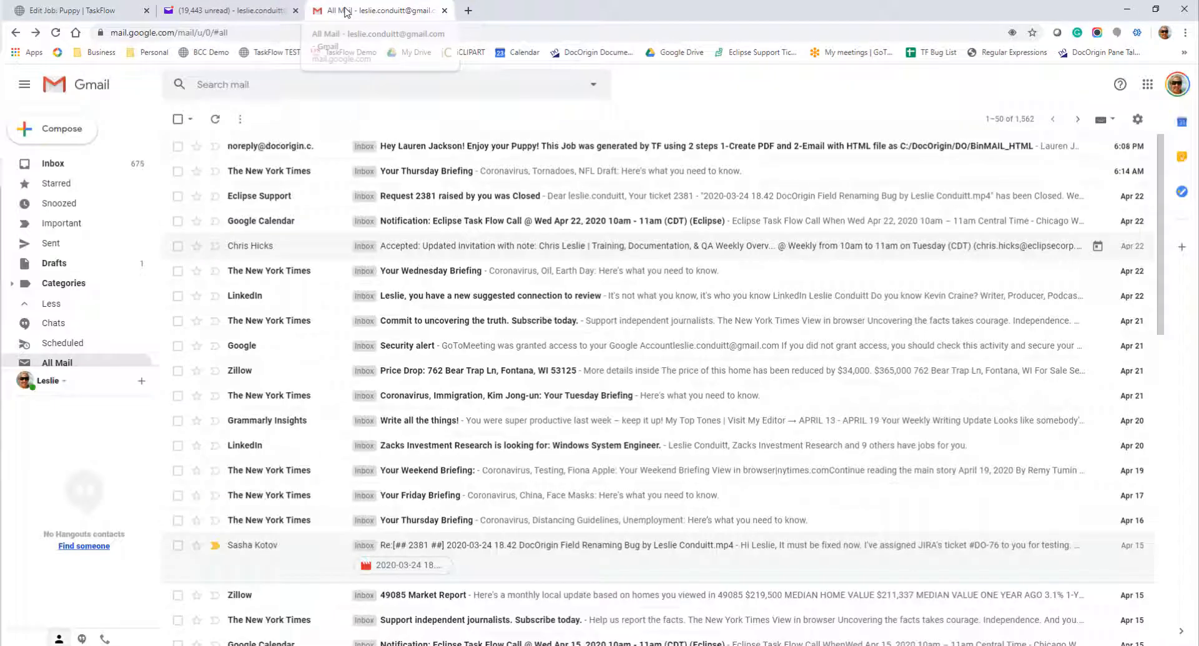
click(420, 149)
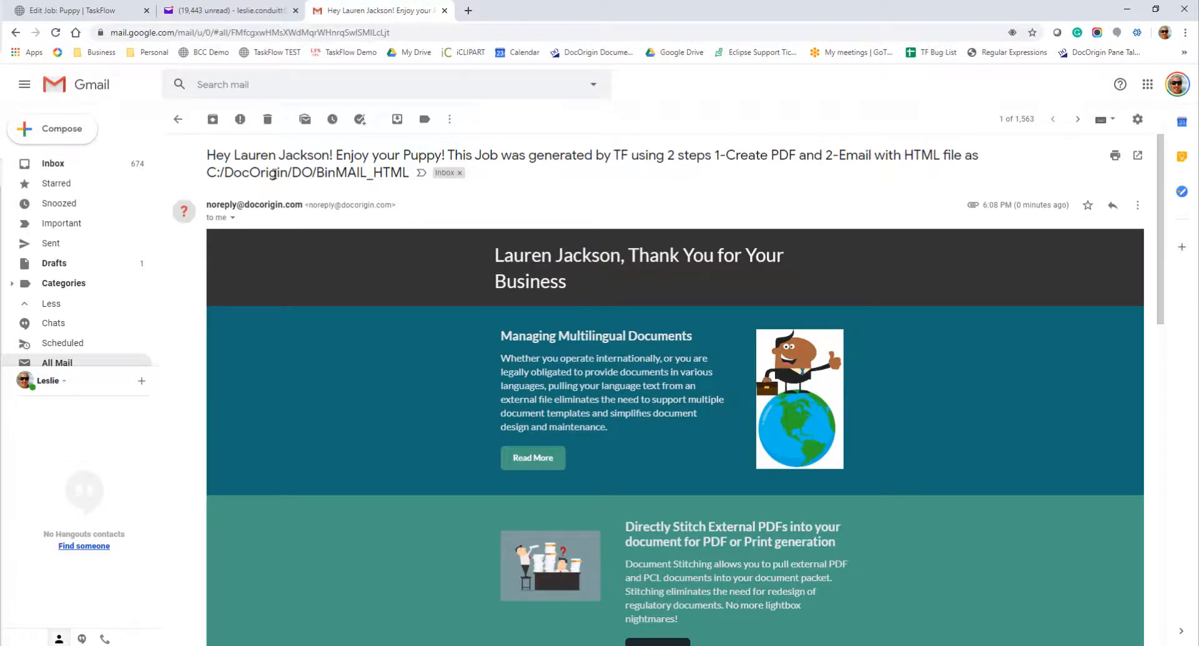
drag(235, 155, 329, 156)
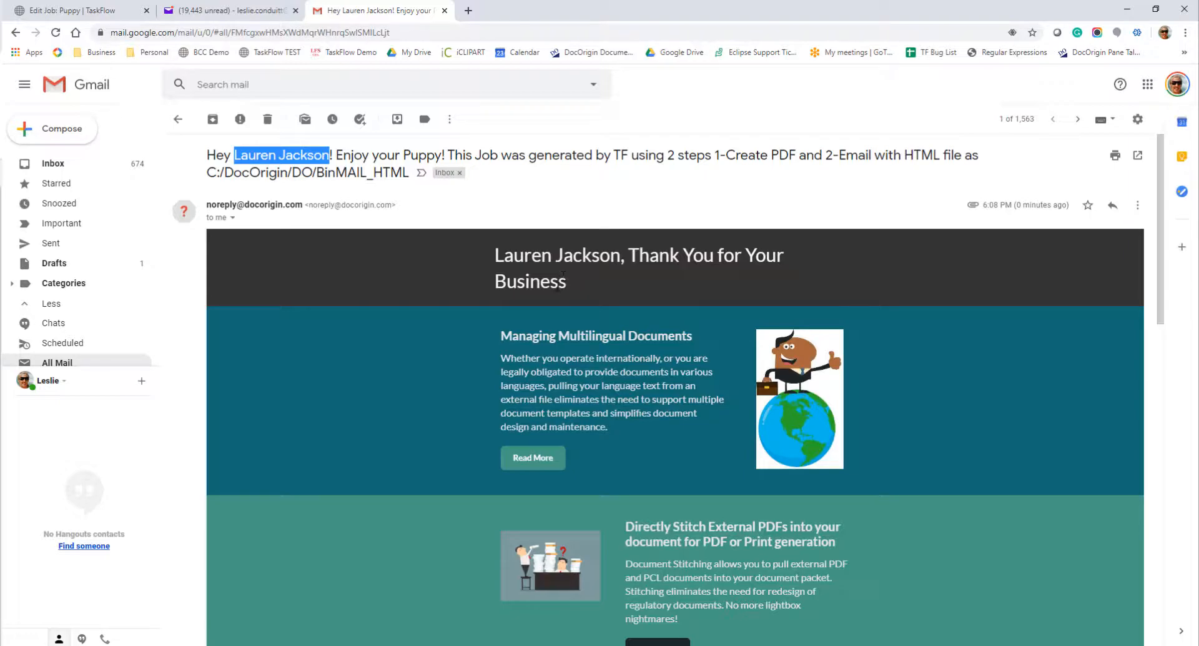
Return to TaskFlow, leave the test results, and save Test Mode with email files redirected to the job test folder
click(98, 14)
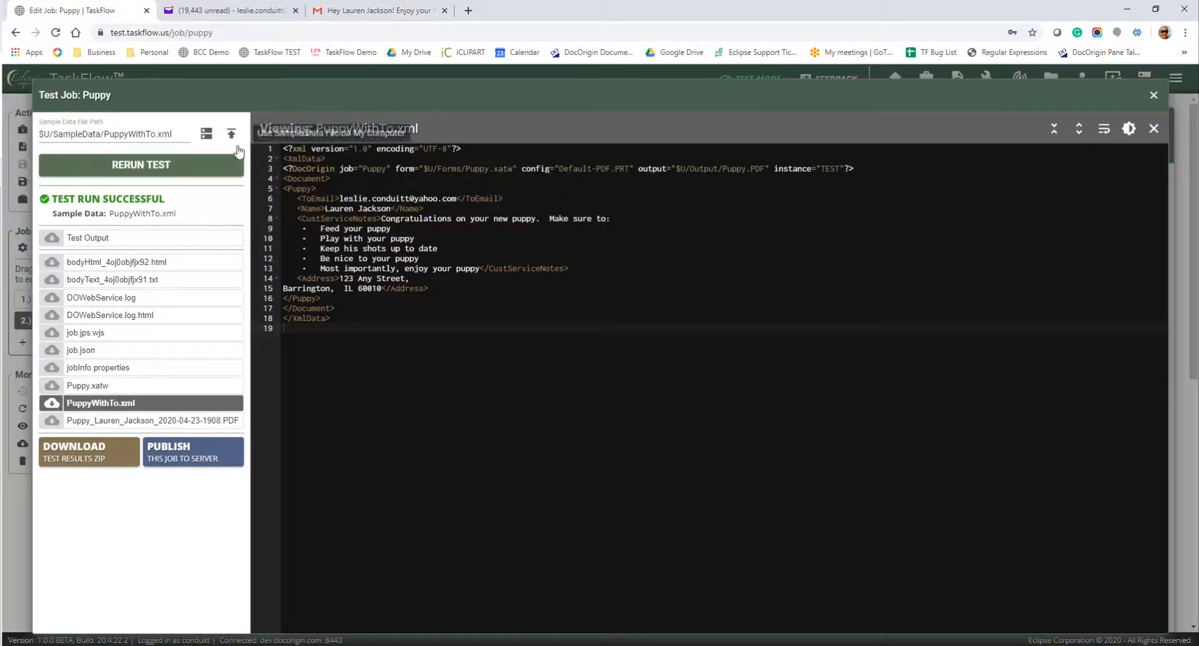
click(1153, 95)
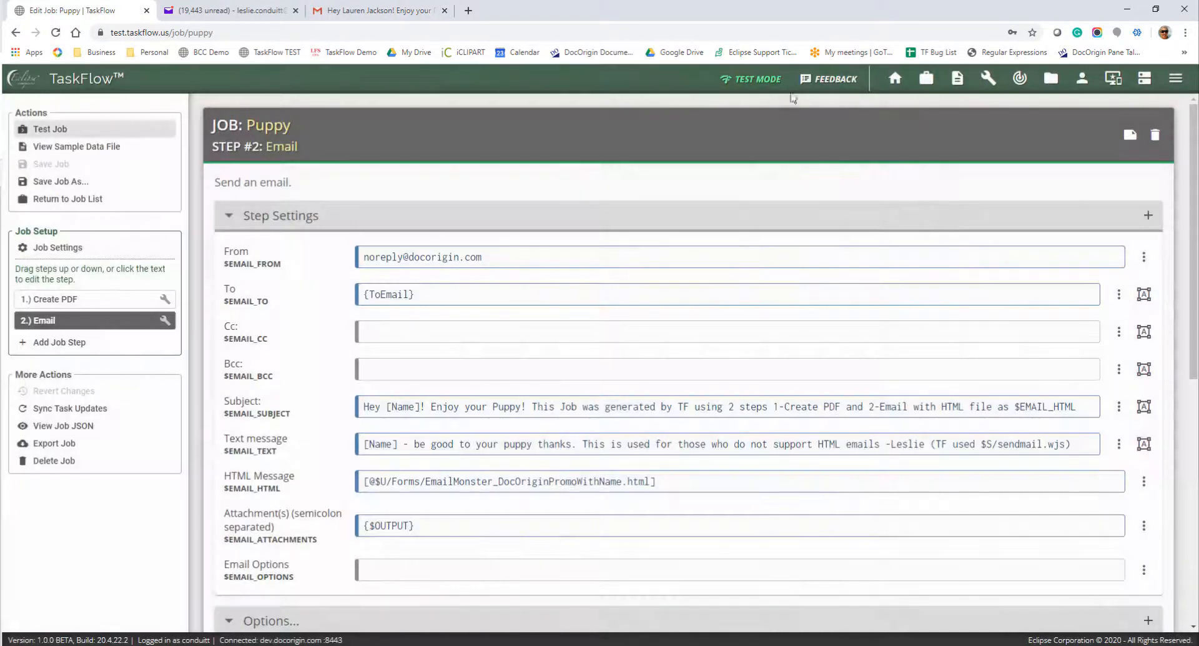
click(752, 79)
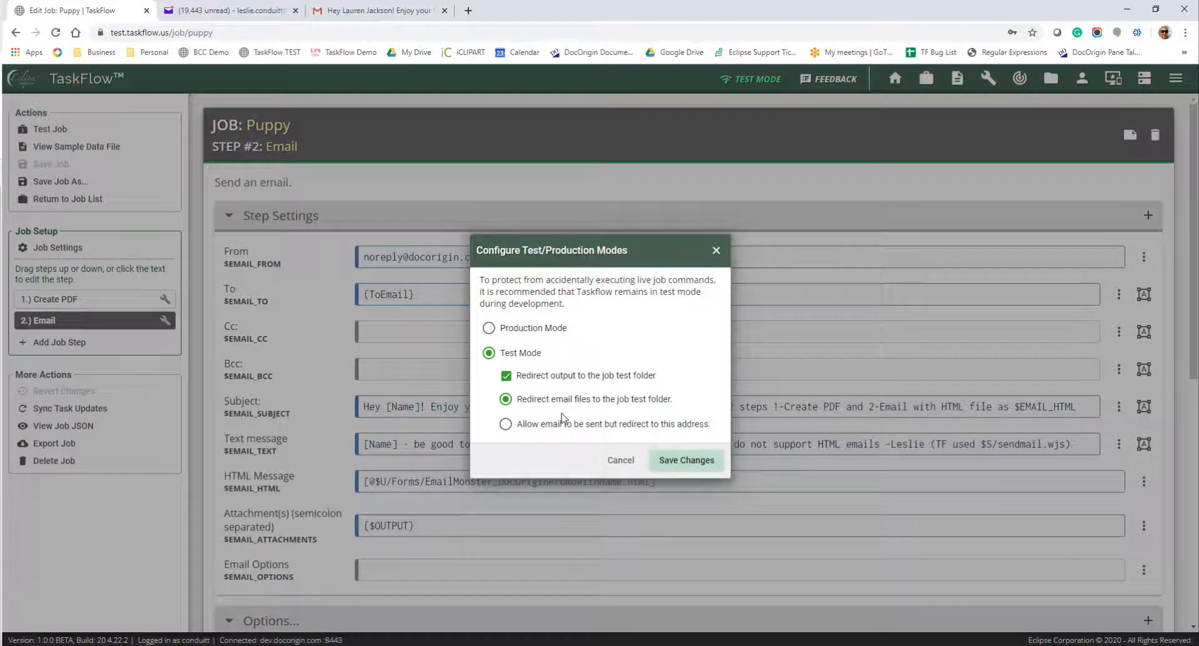
click(685, 461)
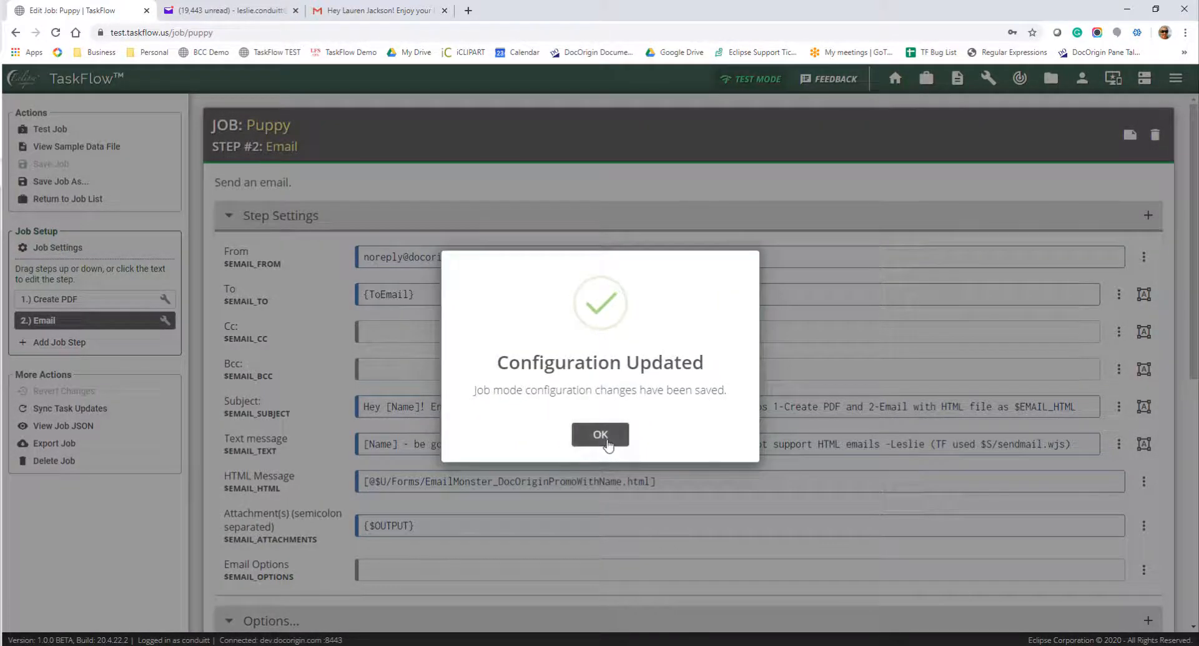
click(603, 435)
Test the Puppy job using $U/SampleData/PuppyWithTo.xml with email files going to the job test folder
click(50, 129)
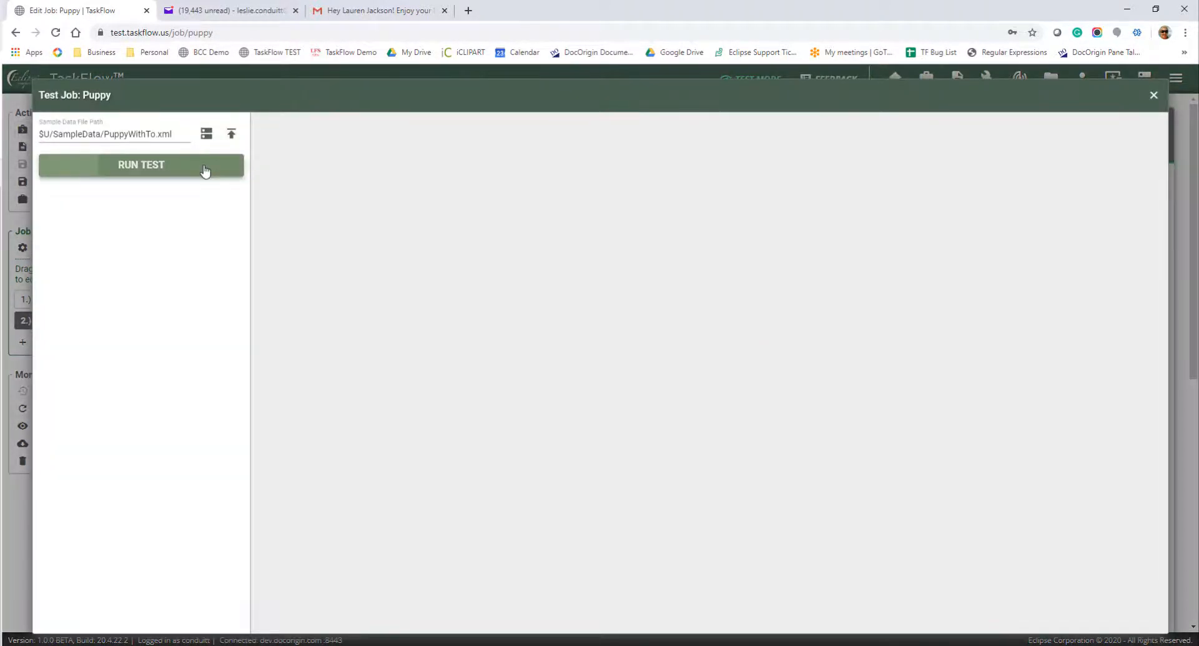
click(204, 166)
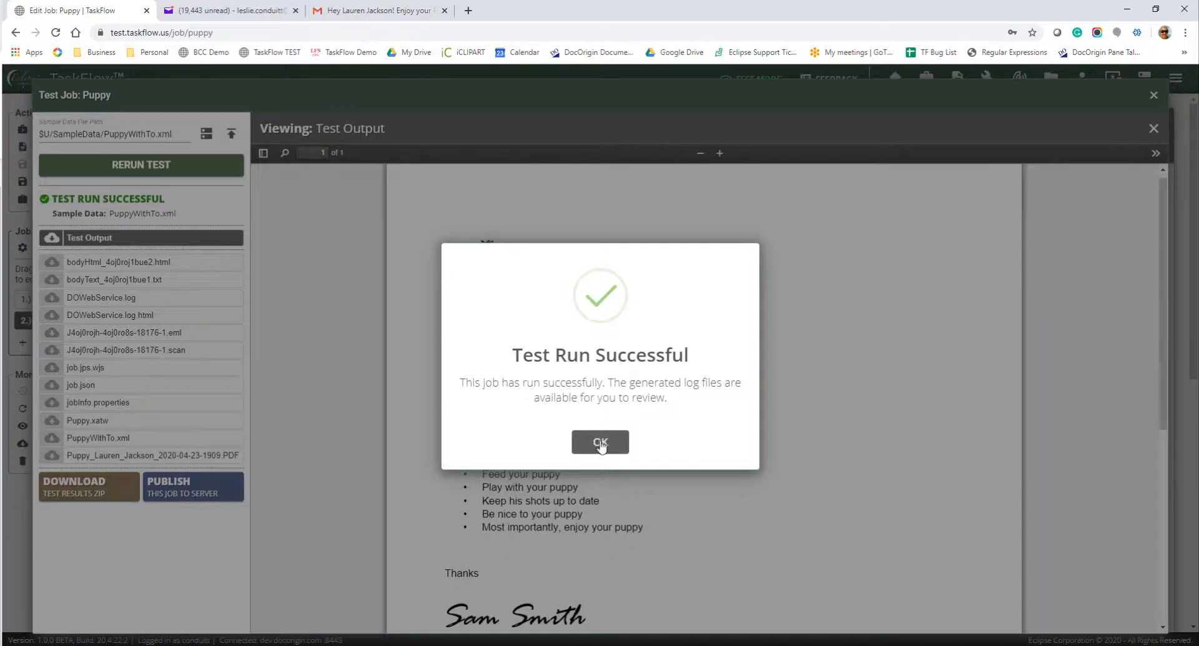
click(593, 441)
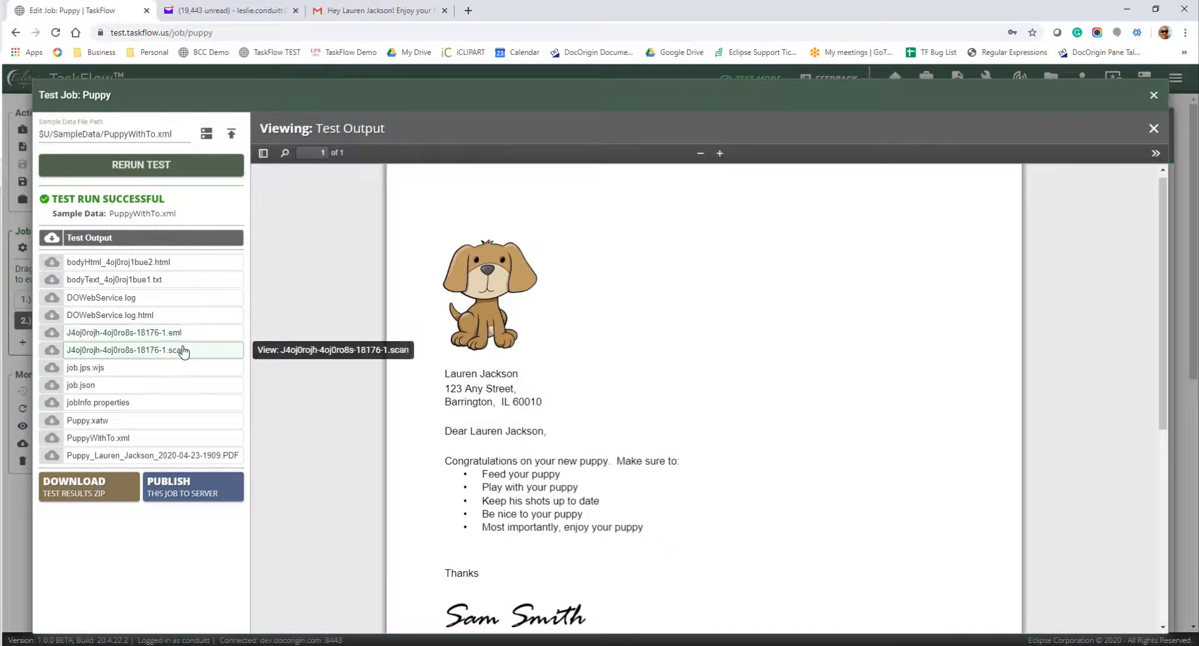
Download the generated .eml file to the PendingApproval folder and open it in Outlook
click(52, 338)
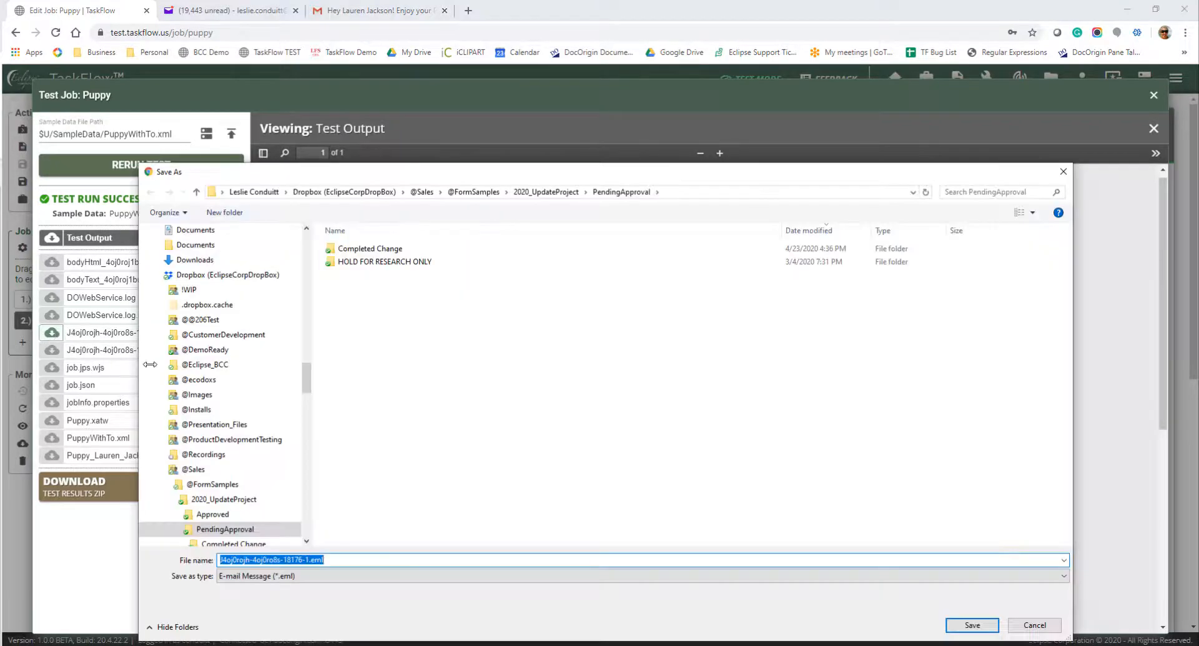
click(972, 625)
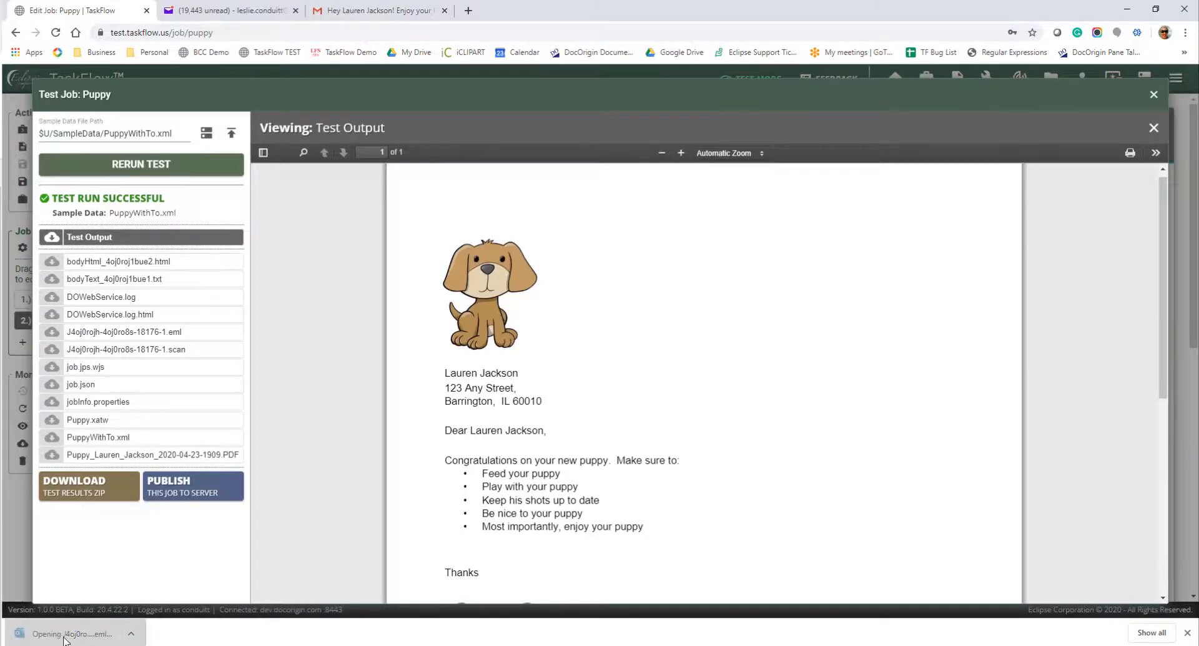
click(64, 636)
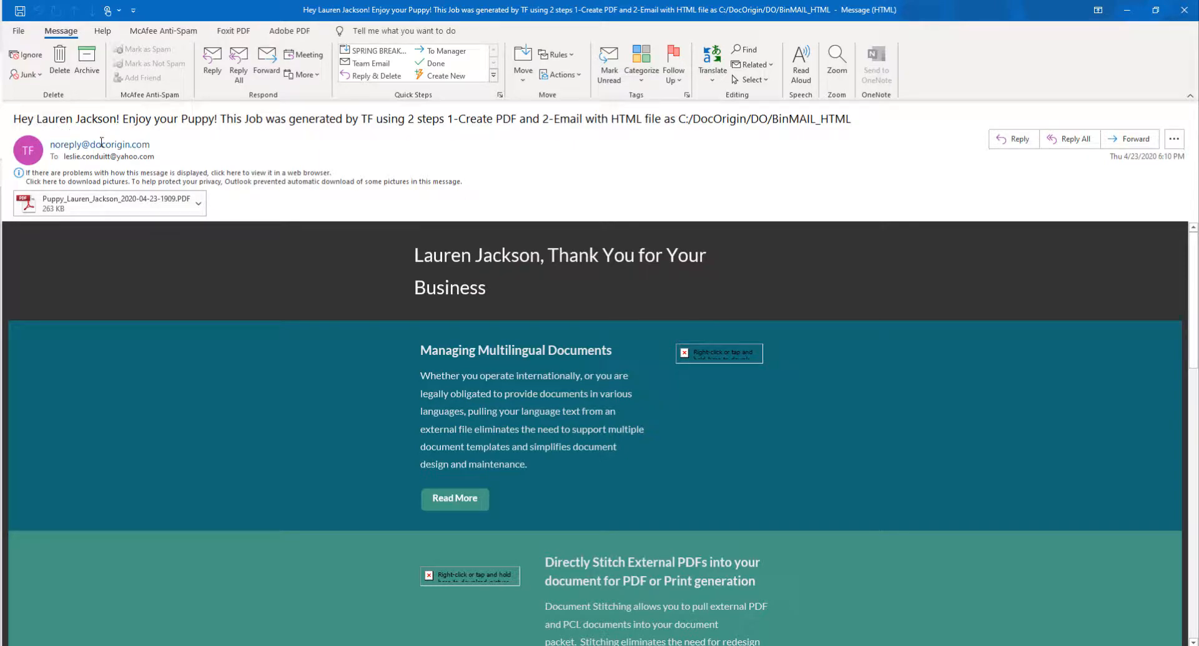
Download the blocked pictures in the email message, review it, and close the message
click(110, 176)
click(110, 189)
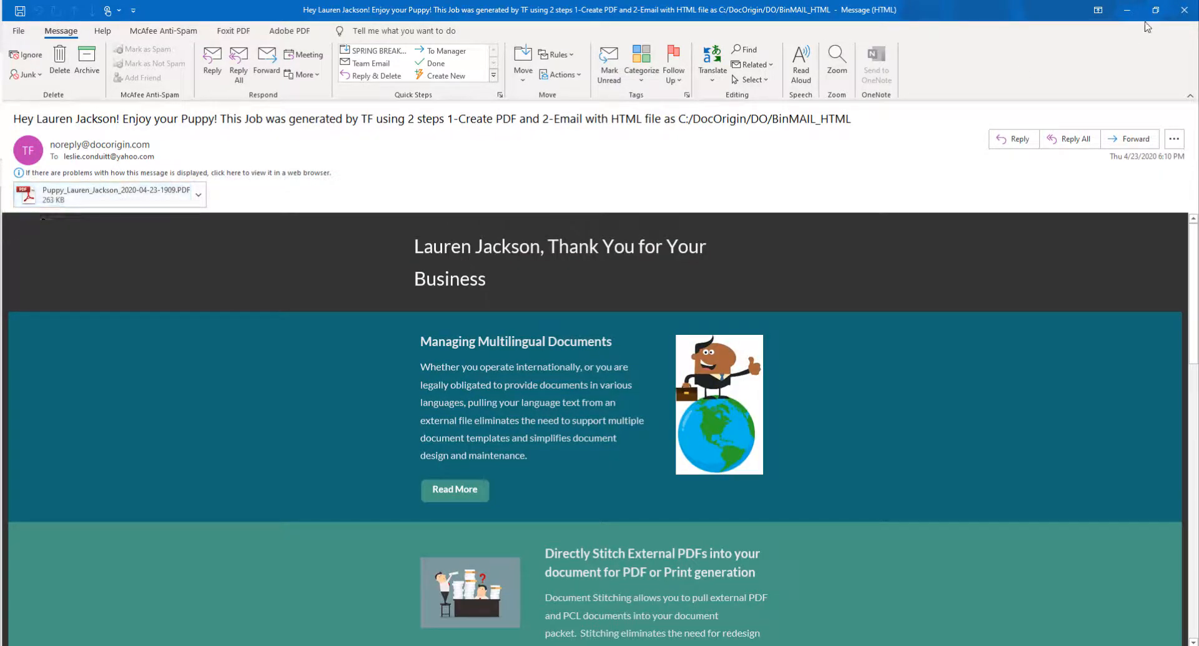
click(1186, 11)
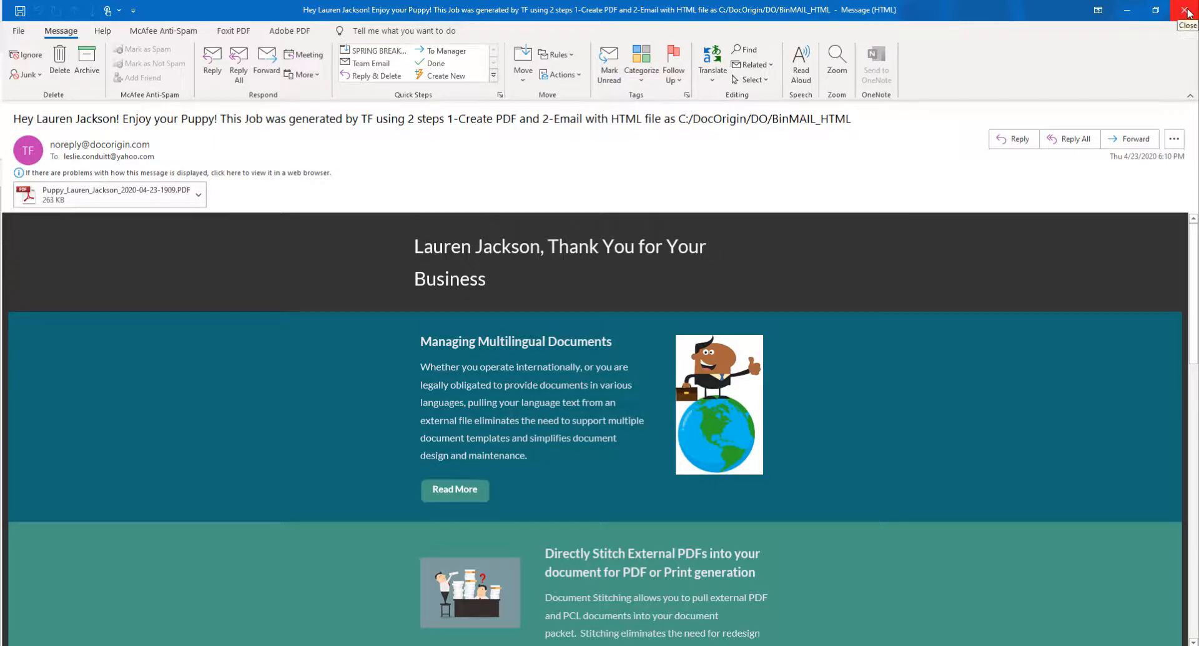
click(615, 372)
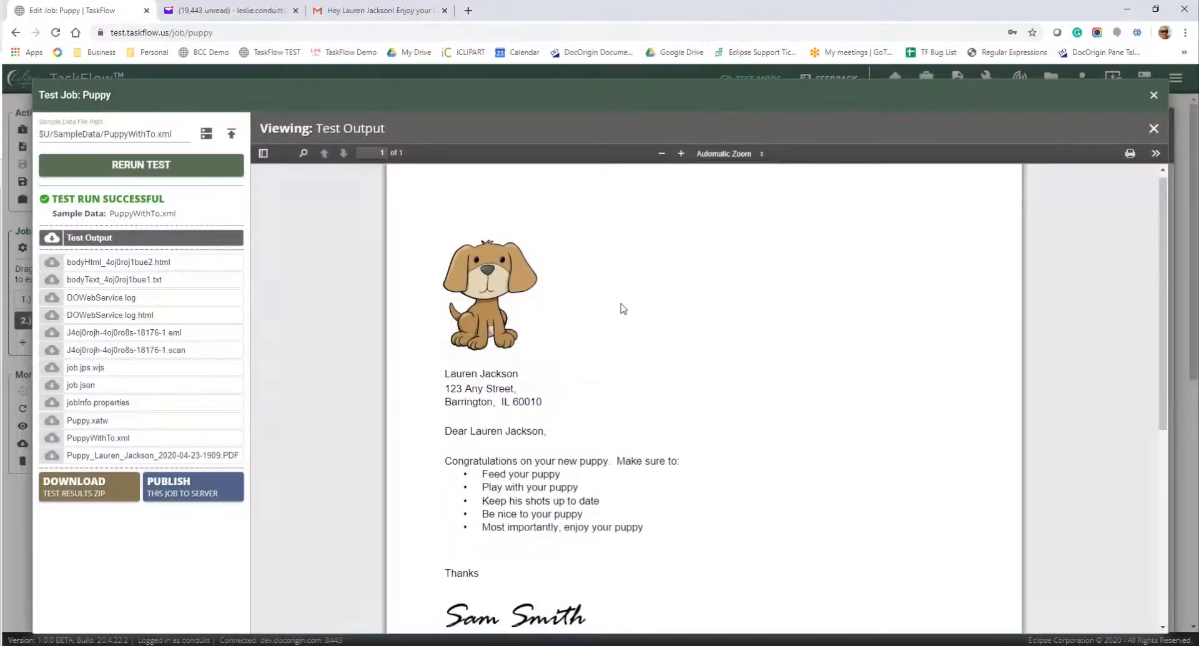
Leave the test results and save the job mode as Production Mode
click(1153, 95)
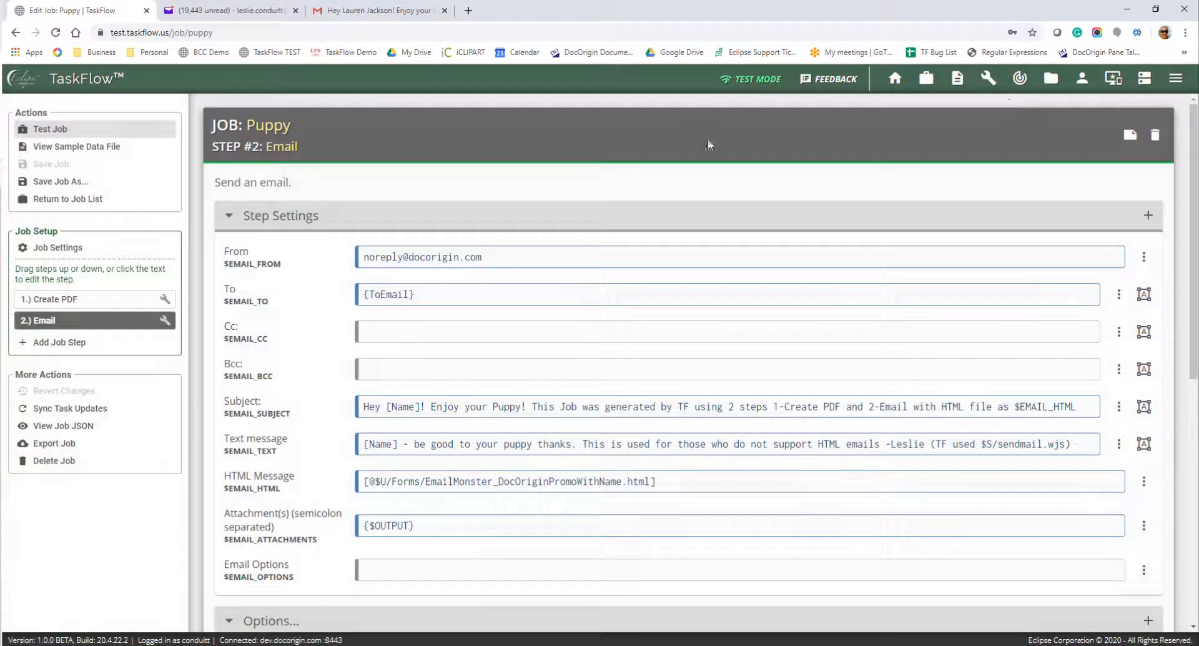
click(746, 84)
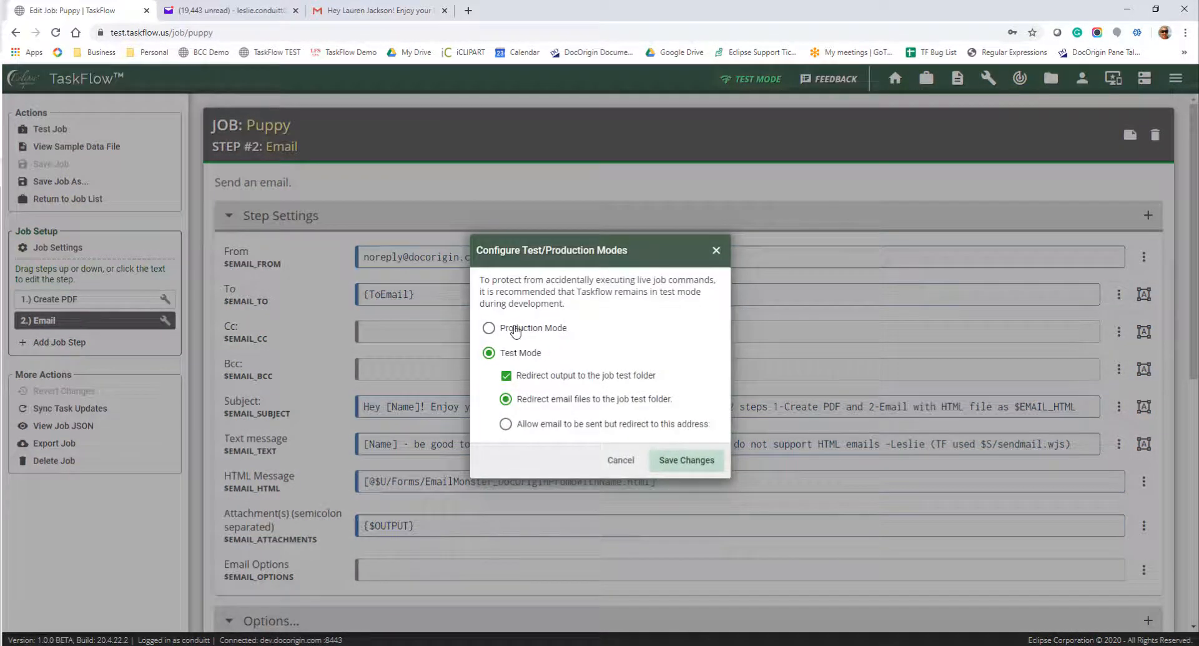
click(513, 329)
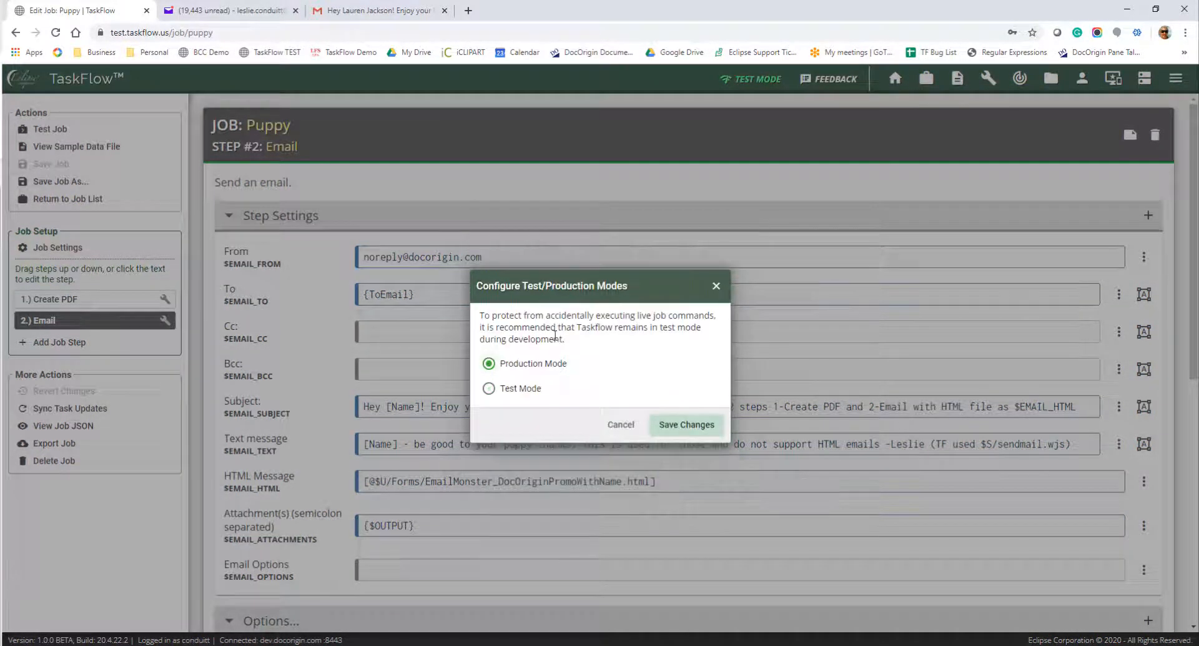
click(686, 425)
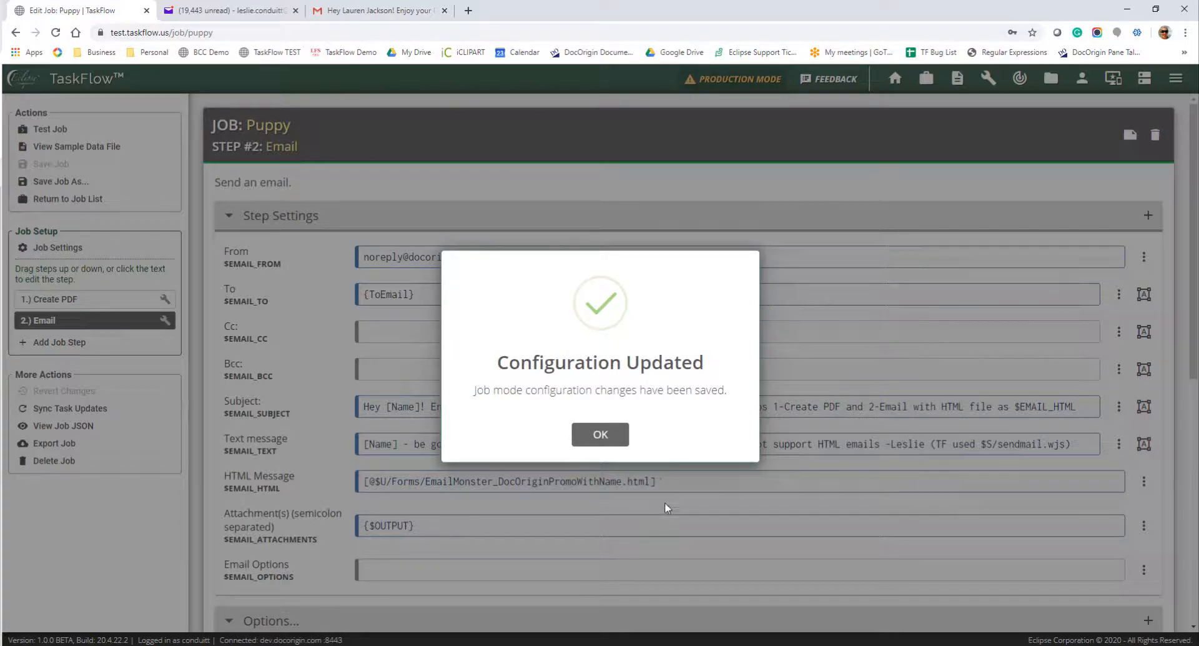
click(600, 434)
Open the Puppy job's settings and check its sample data file for the ToEmail recipient
click(57, 248)
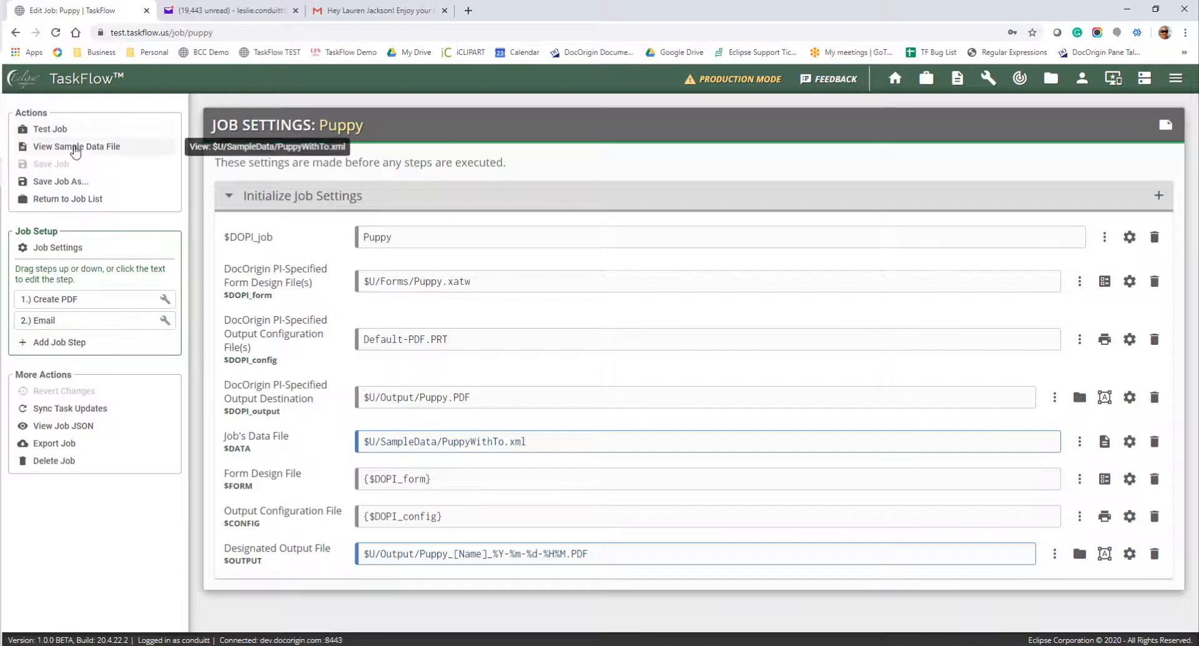
click(76, 148)
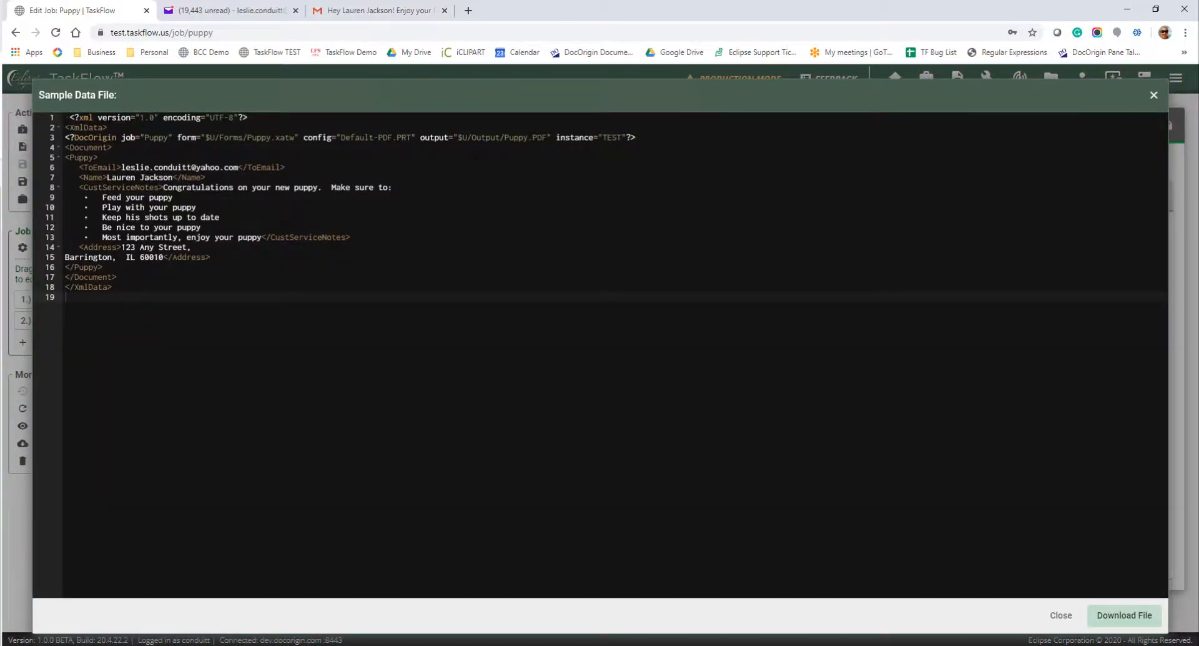
click(1153, 95)
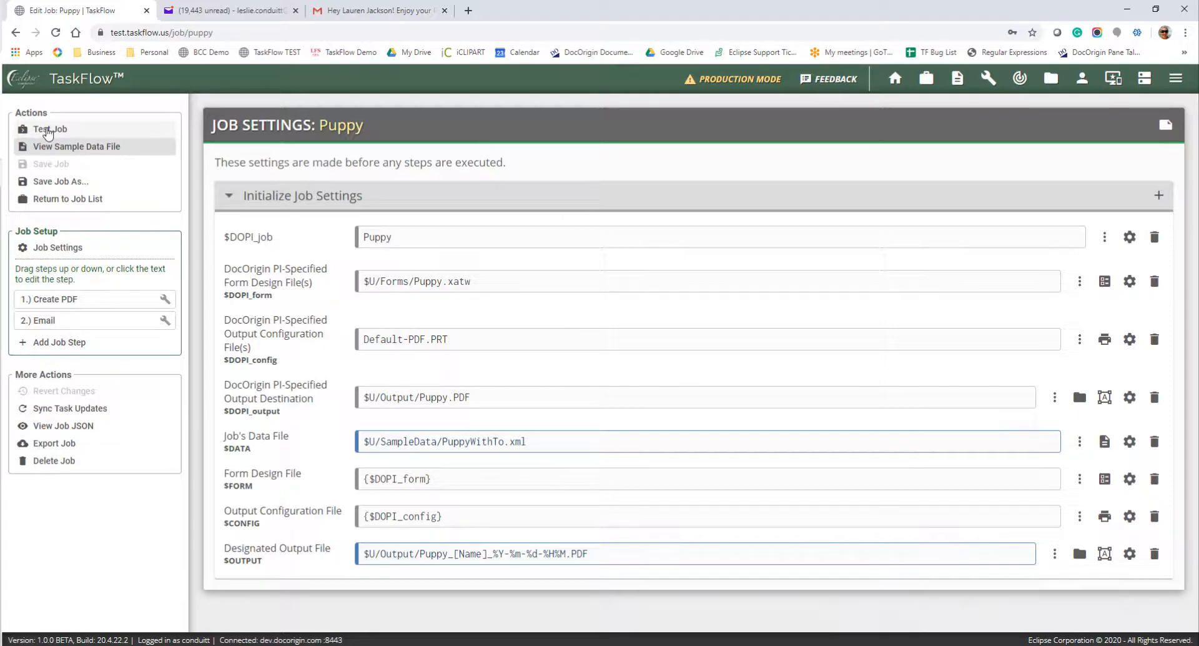
Run the Puppy job test in Production Mode with the PuppyWithTo.xml sample data
click(47, 130)
click(164, 172)
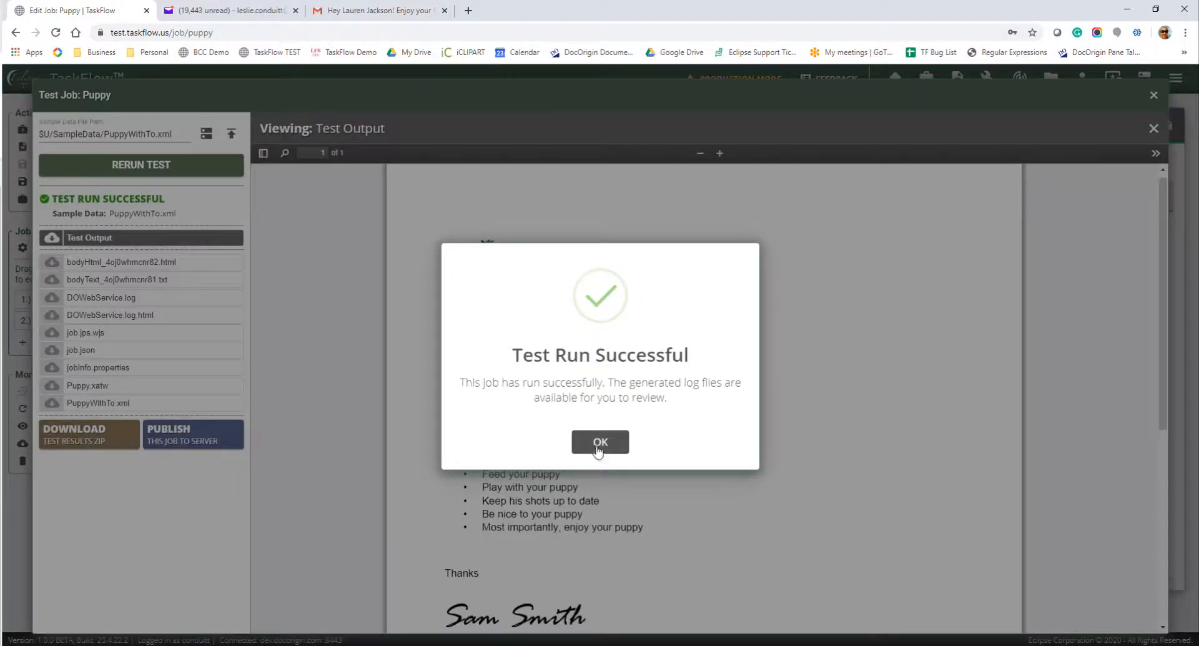
Close the Puppy test results and list the File Manager's Output folder sorted by creation date, newest first, to check for the new PDF
click(599, 443)
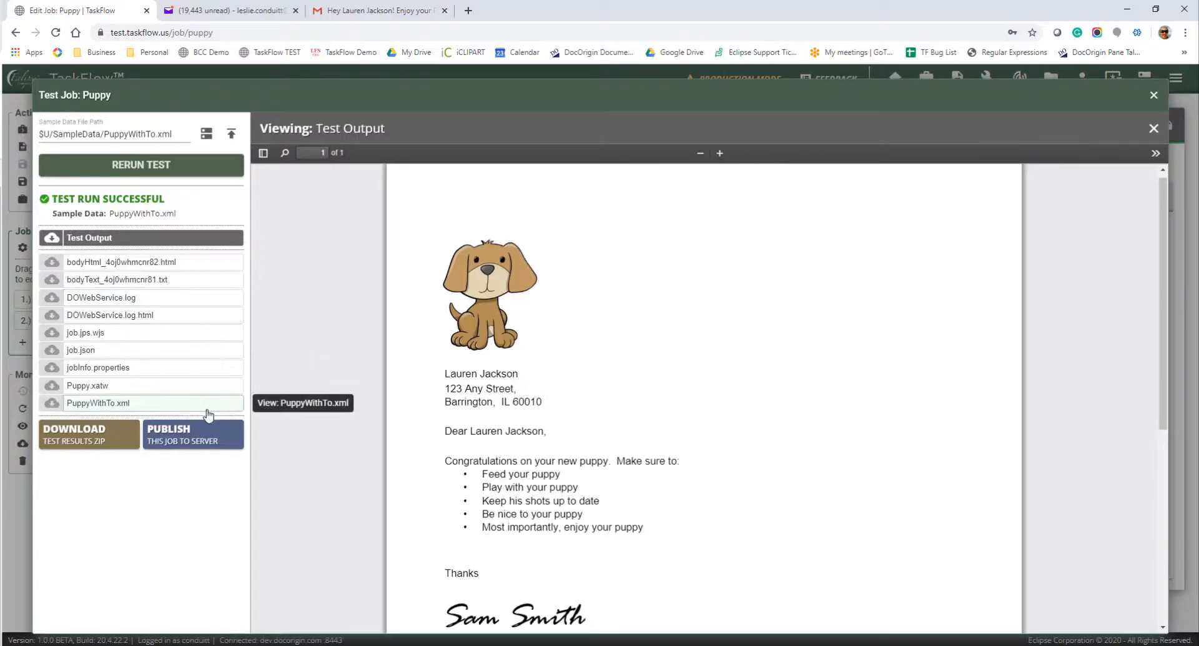
click(1154, 97)
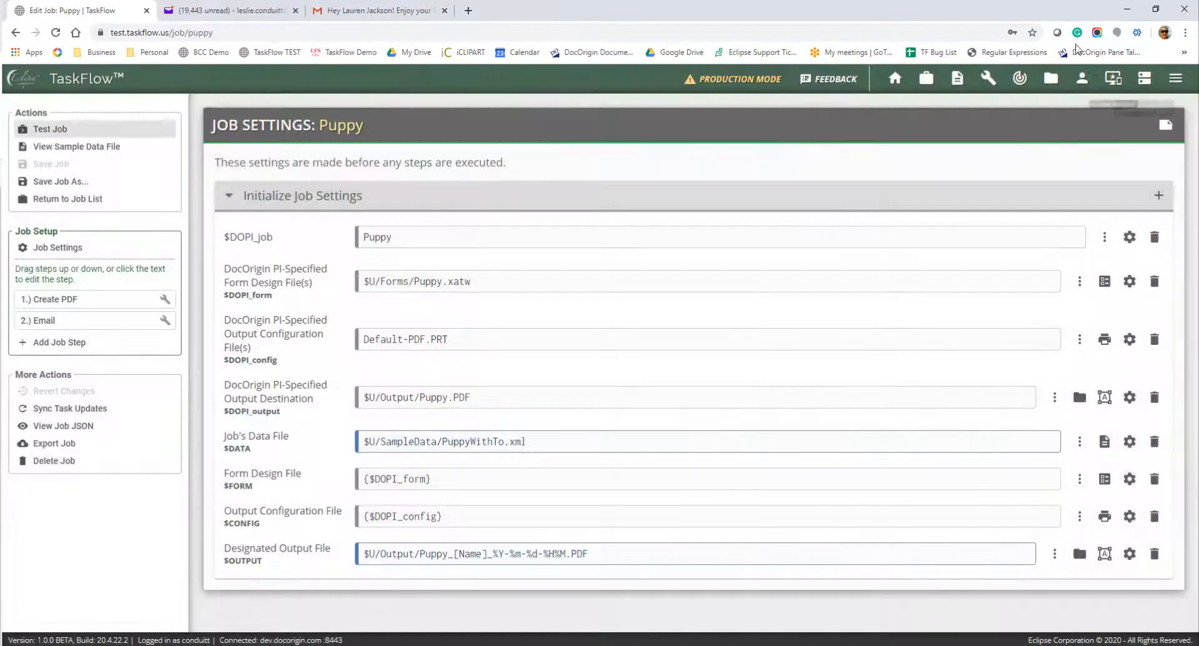
click(1051, 79)
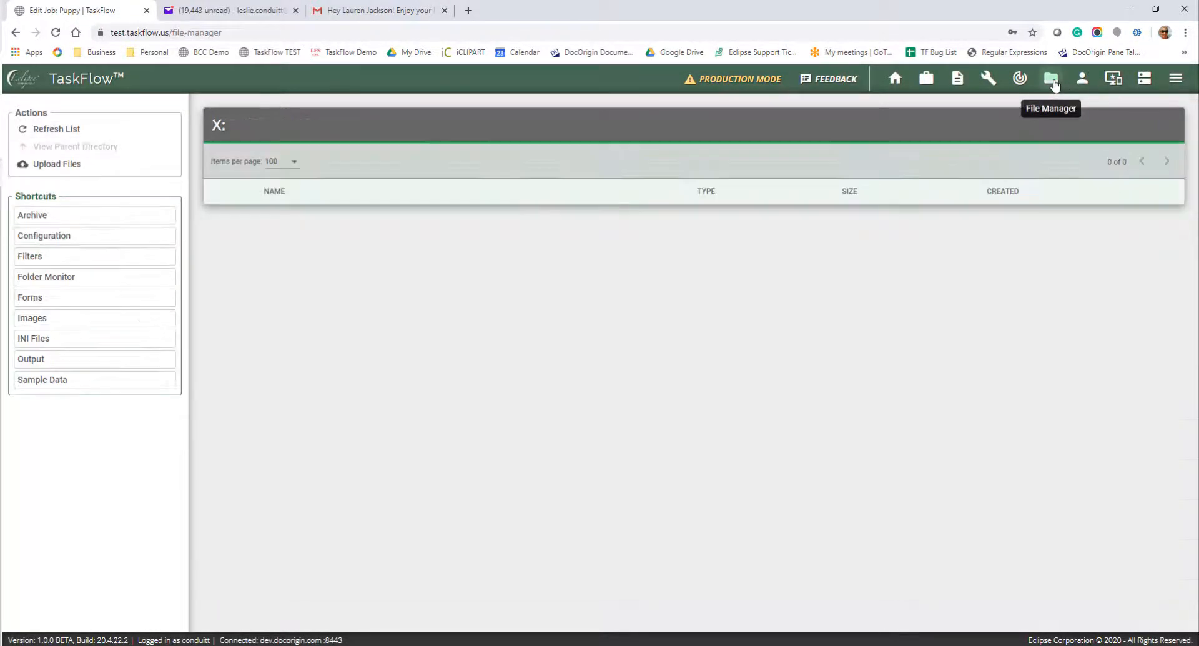
click(63, 362)
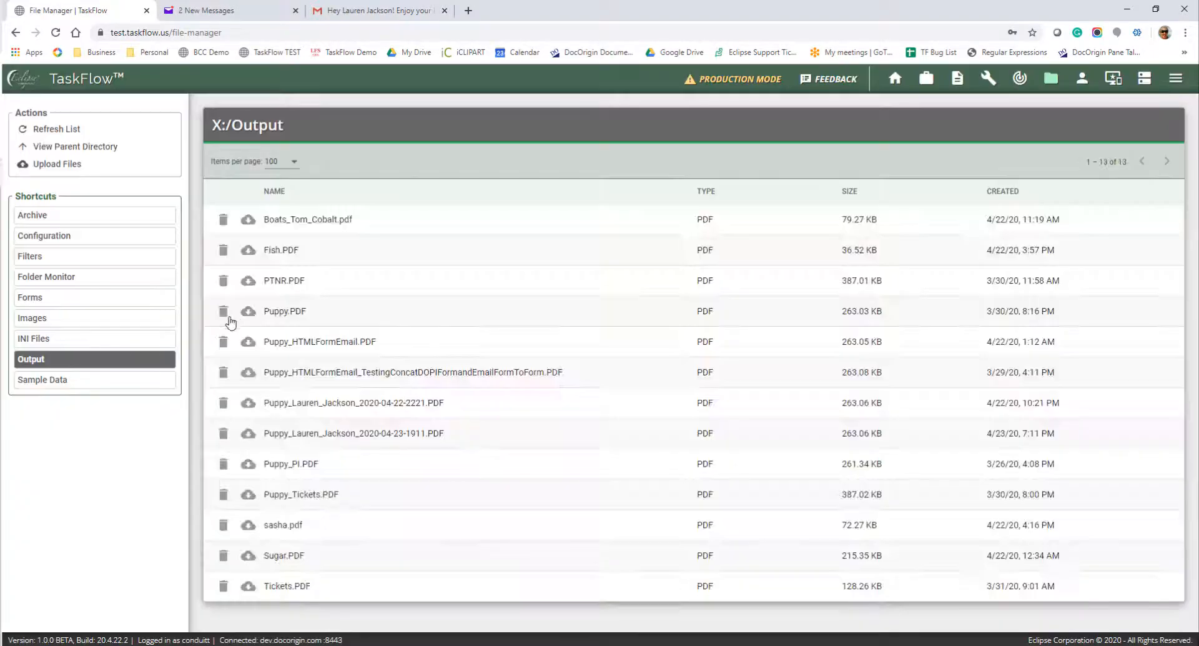
click(1002, 193)
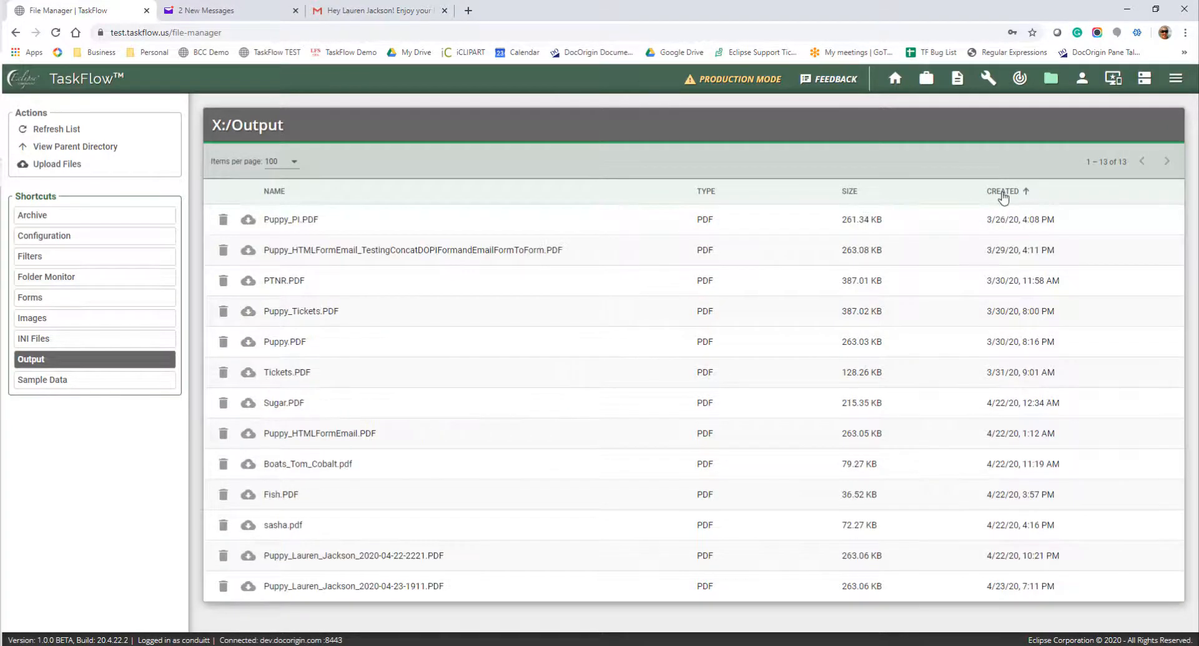
click(1001, 193)
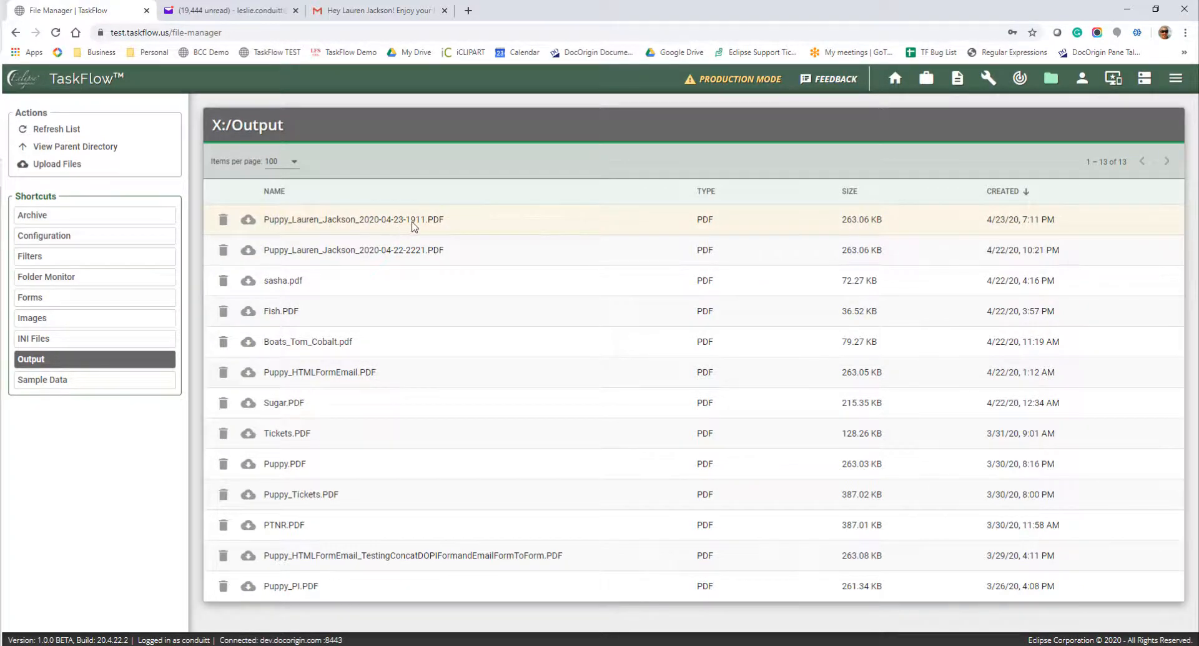
Switch to Yahoo Mail and open the new Puppy message from DocOrigin in the inbox to check its delivery
click(231, 10)
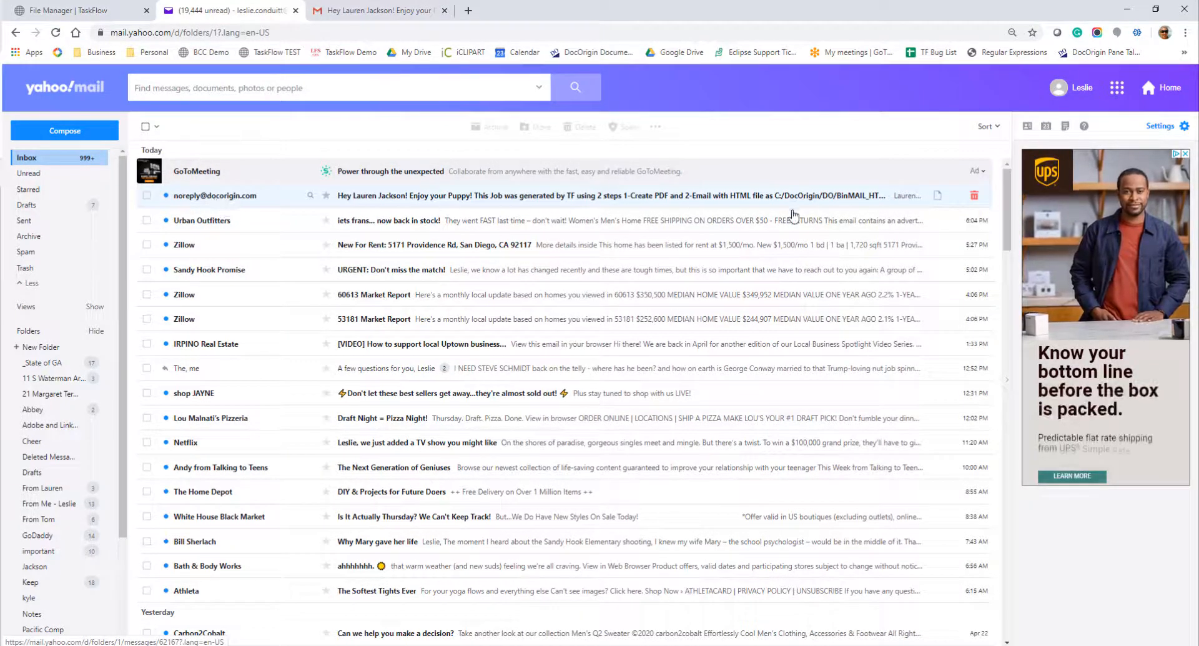
click(391, 195)
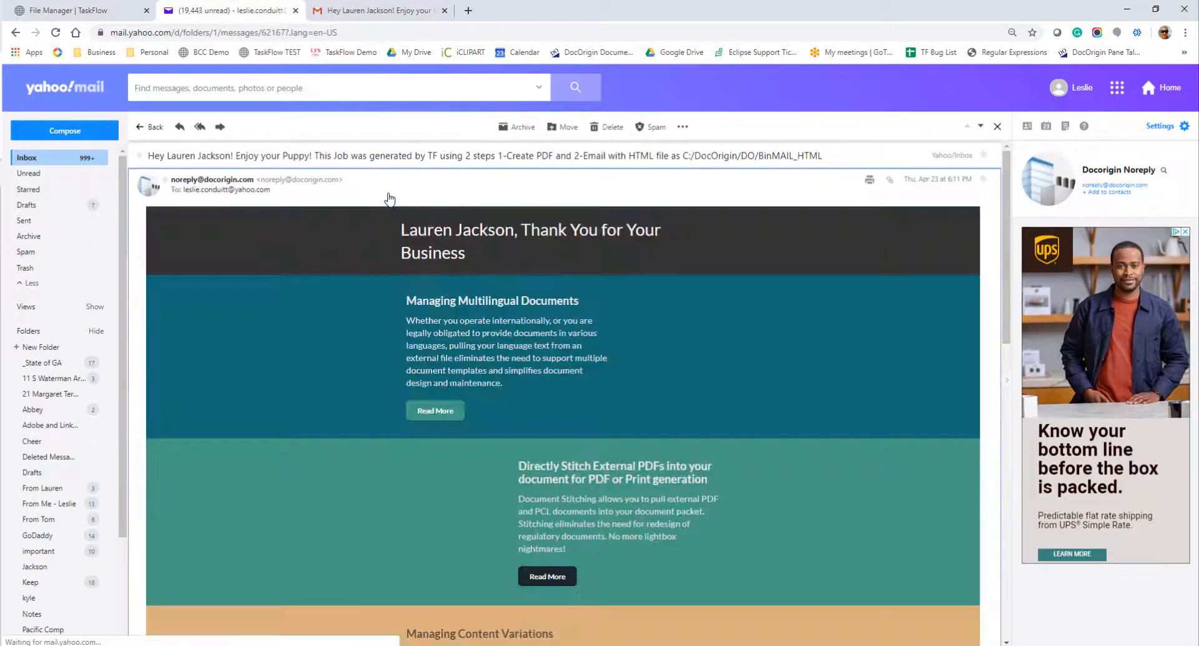